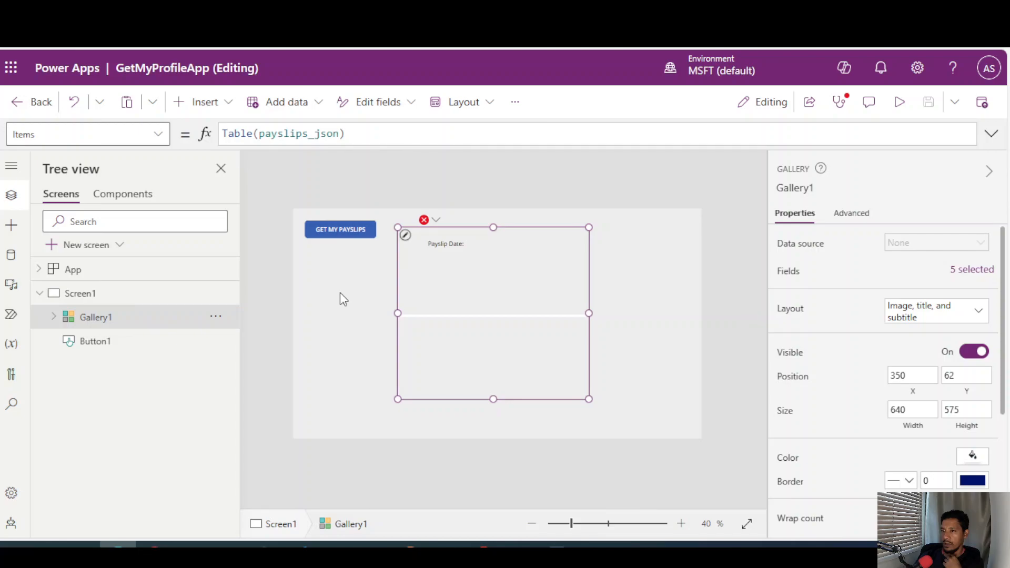
Preview the app and run GET MY PAYSLIPS to load the payslips into the gallery.
click(895, 103)
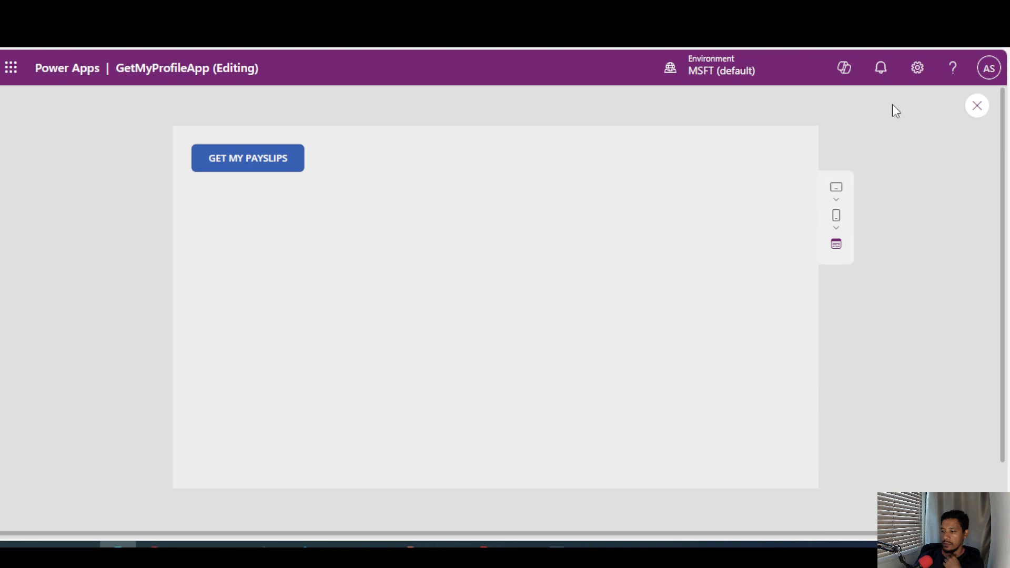
click(269, 163)
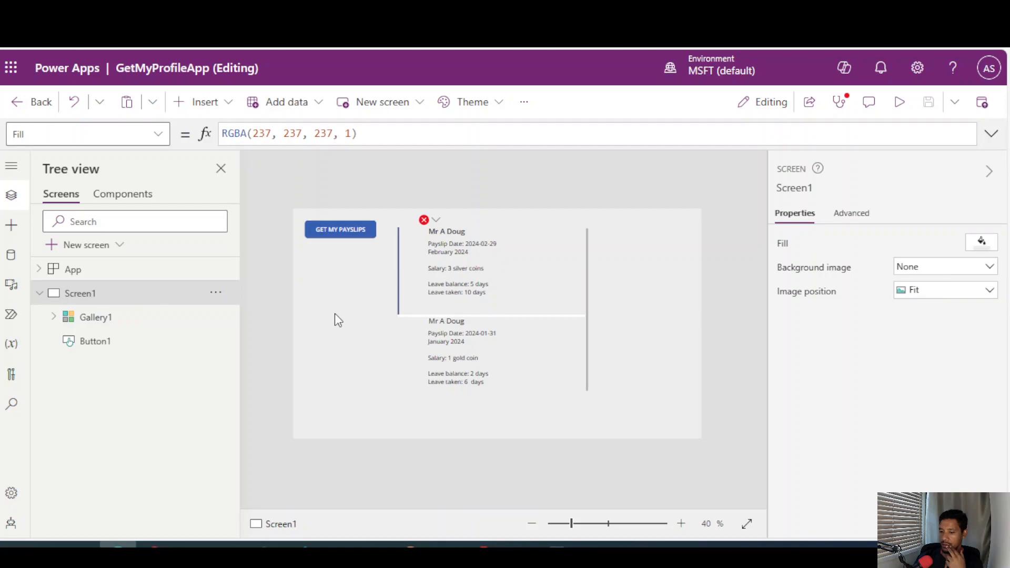
Open the PowerAppFlowPayslips flow and examine its trigger, the Get items filter query and the Payslips output of the response action.
click(10, 316)
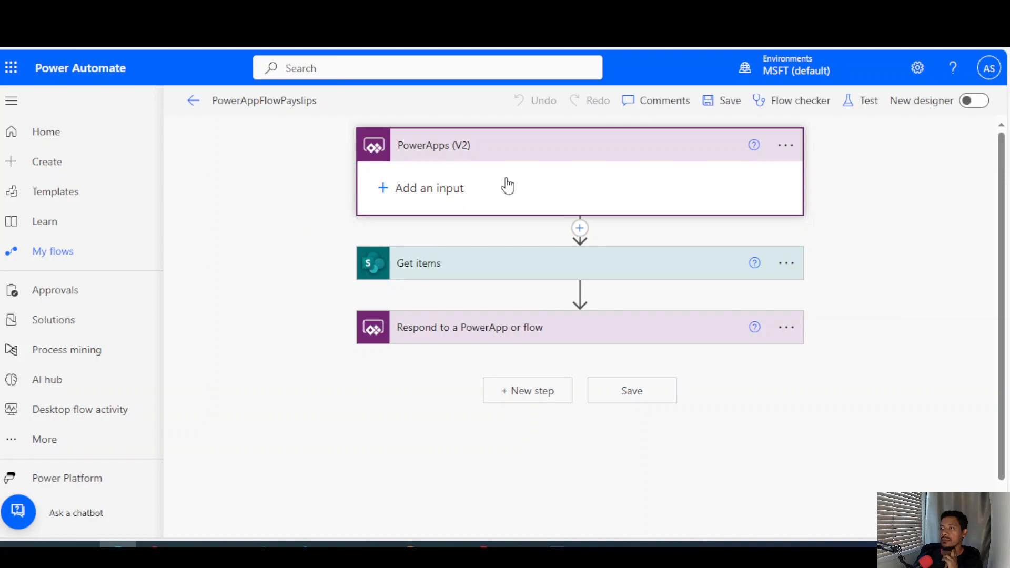
click(523, 156)
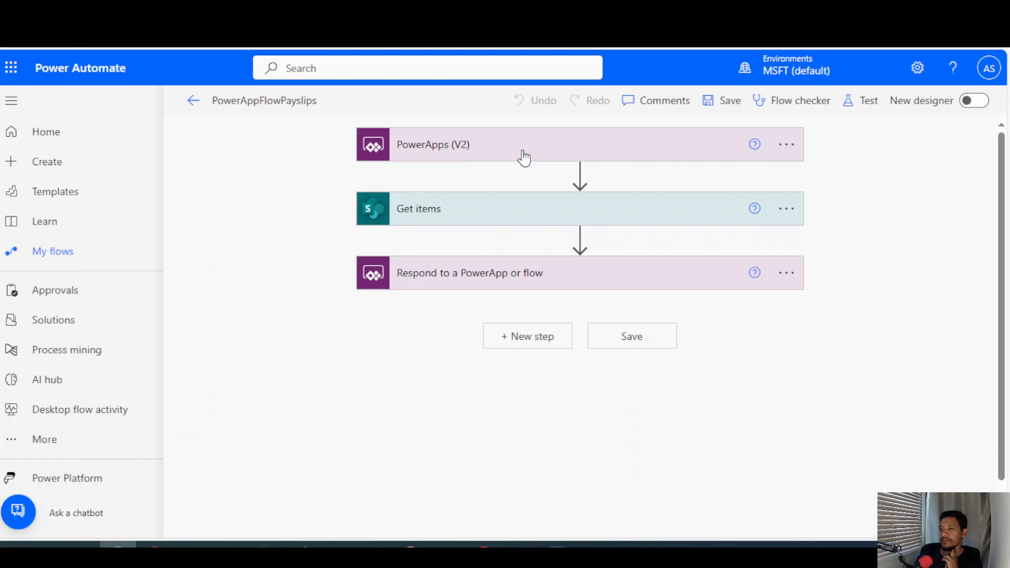
click(521, 209)
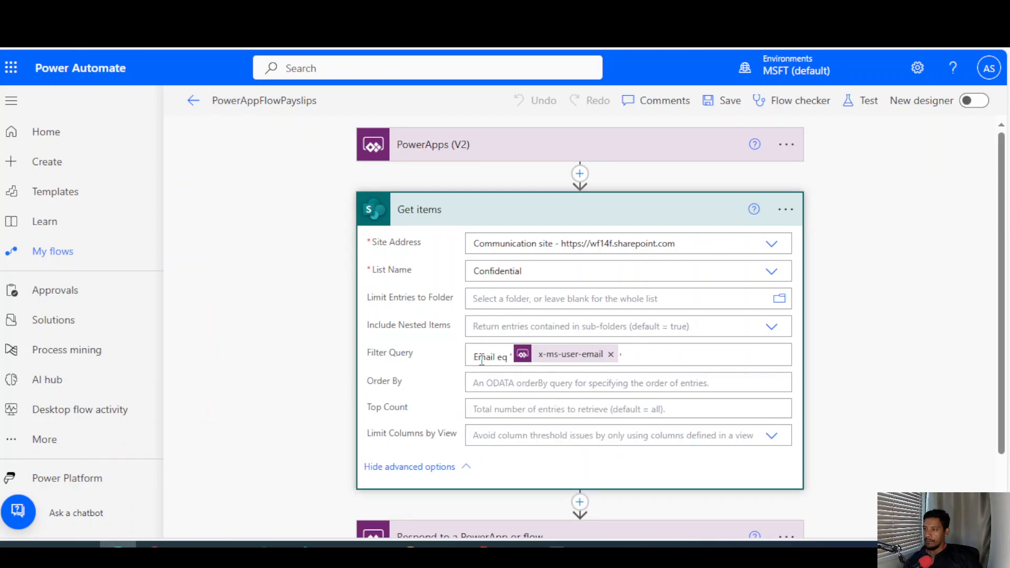
scroll(481, 360, down, 2)
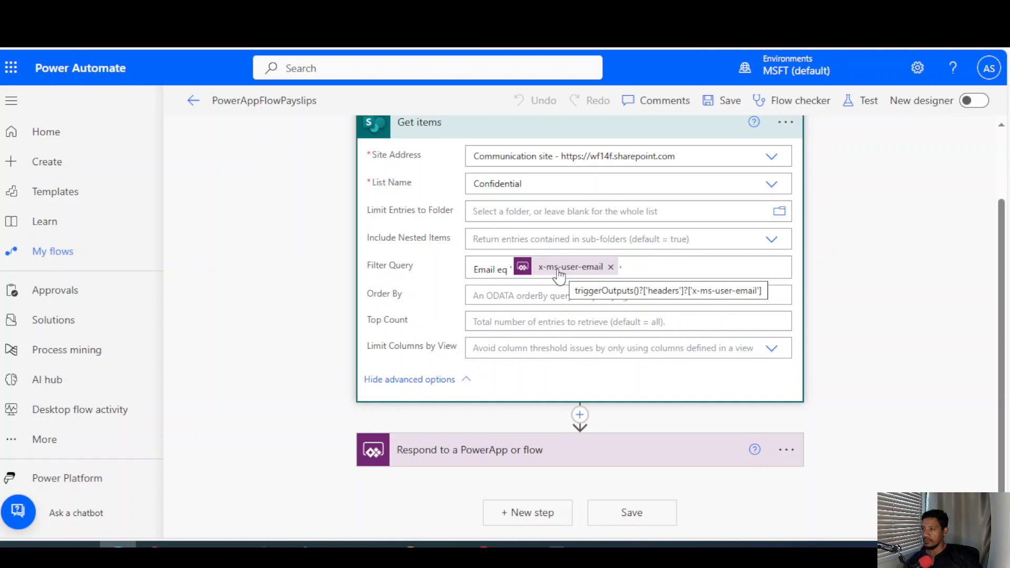
scroll(572, 362, up, 2)
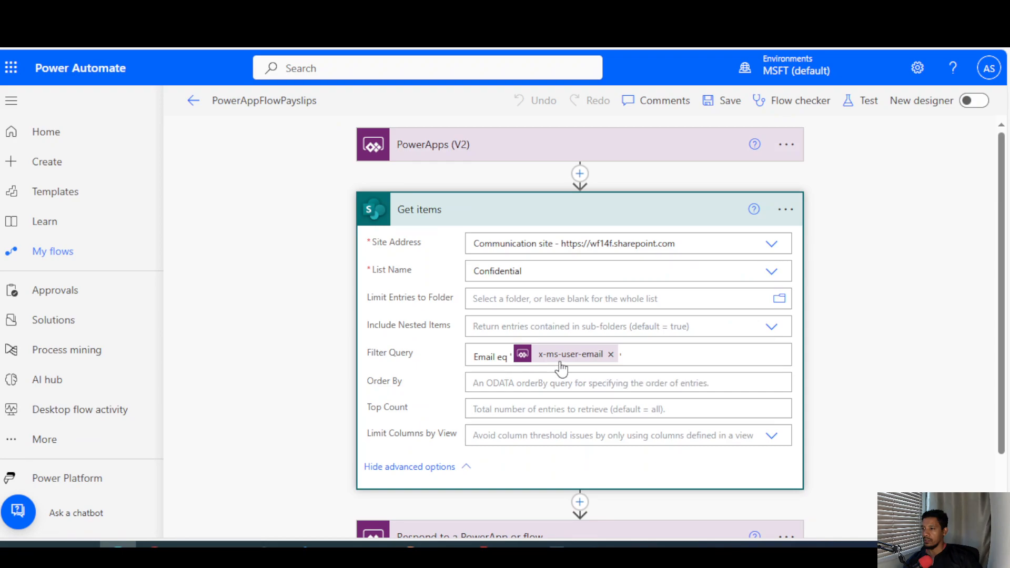
scroll(562, 369, down, 1)
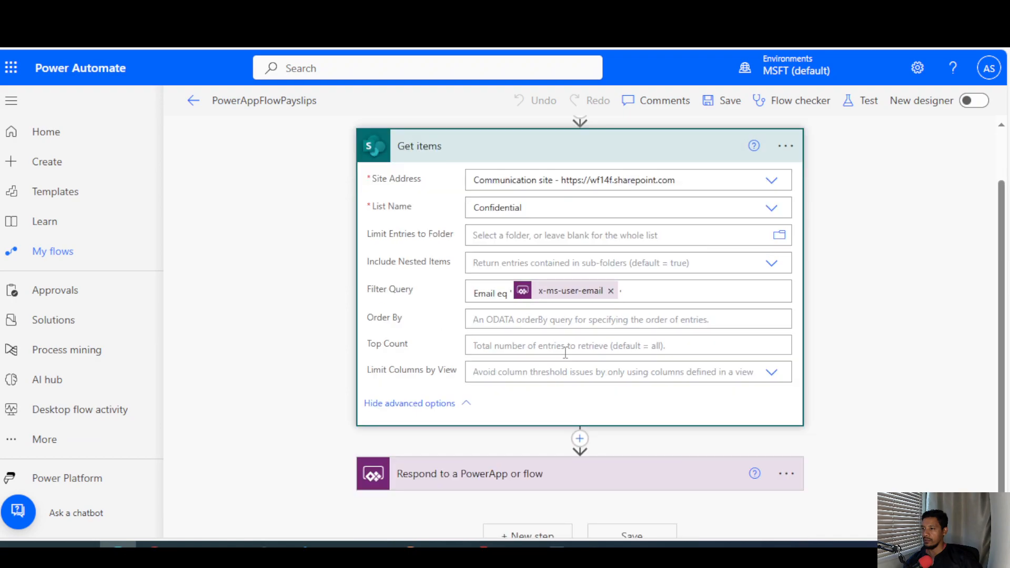
scroll(557, 390, down, 1)
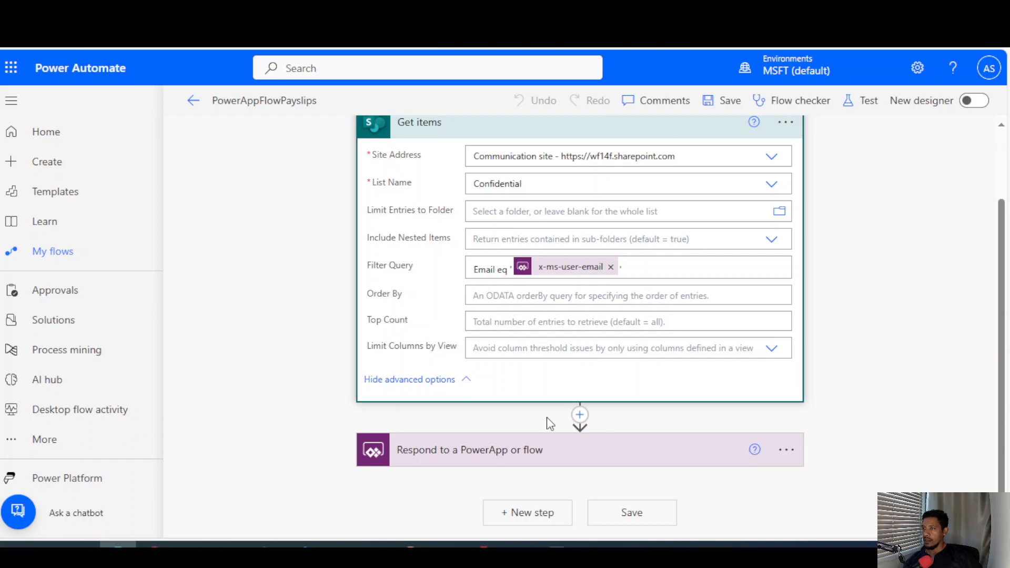
click(463, 450)
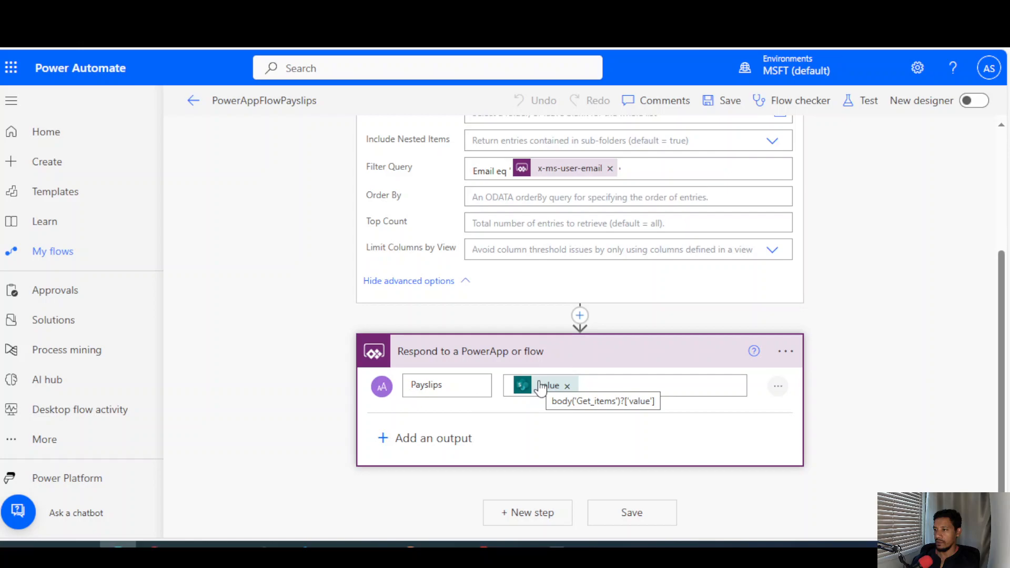
scroll(540, 389, up, 3)
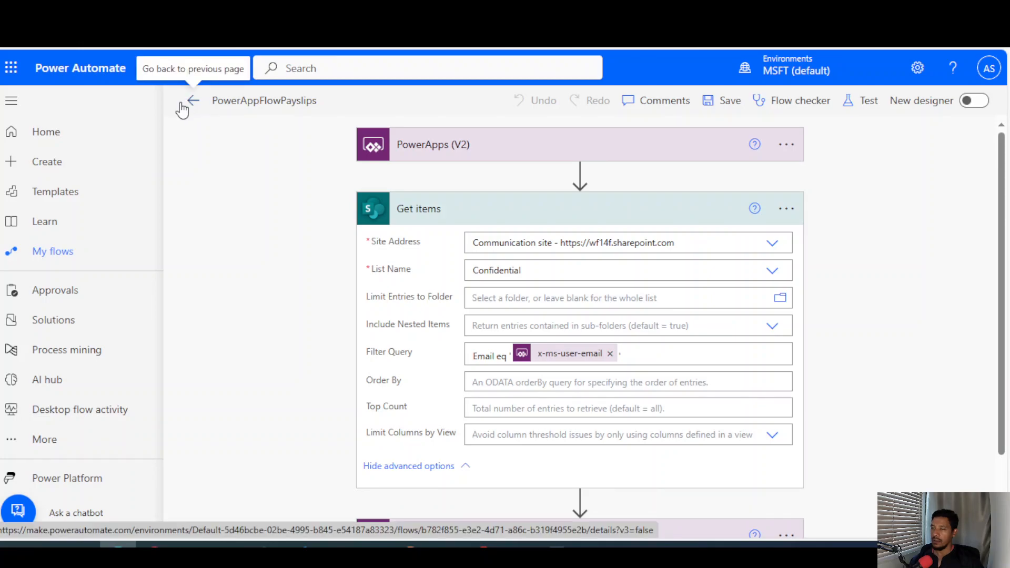
View the flow's details page and examine its run-only permissions and the SharePoint connection they use.
click(193, 100)
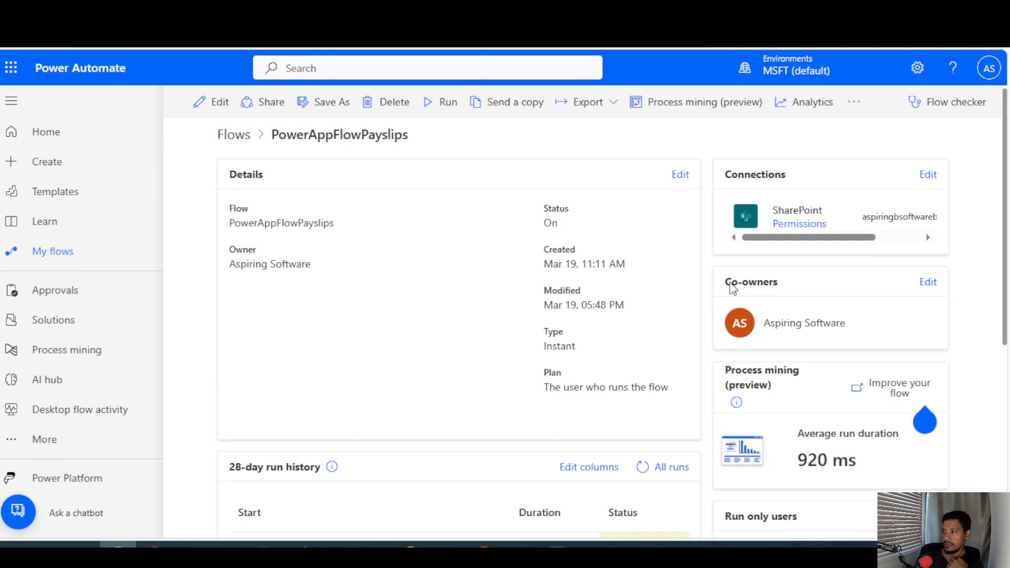
scroll(774, 323, down, 4)
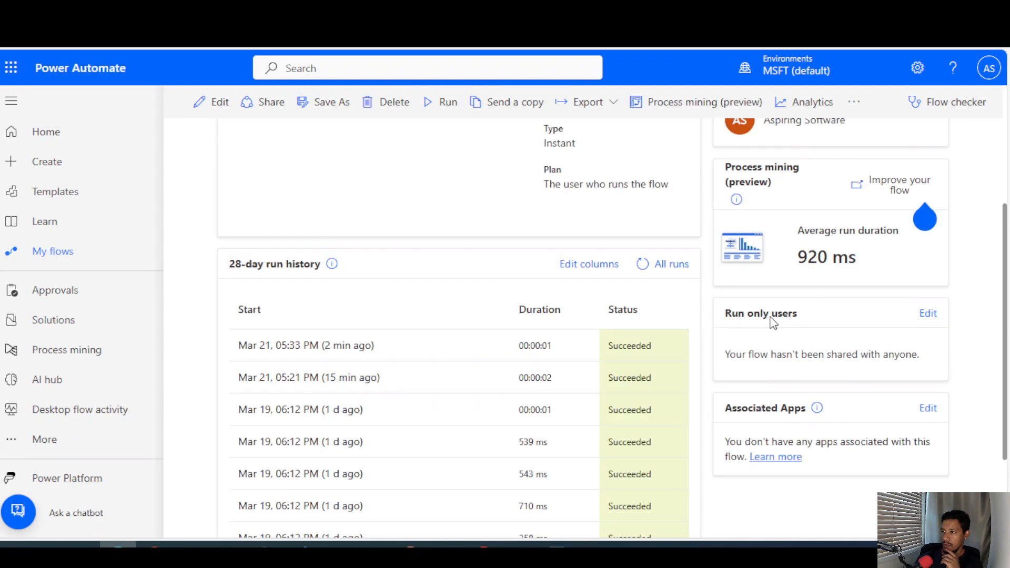
click(928, 314)
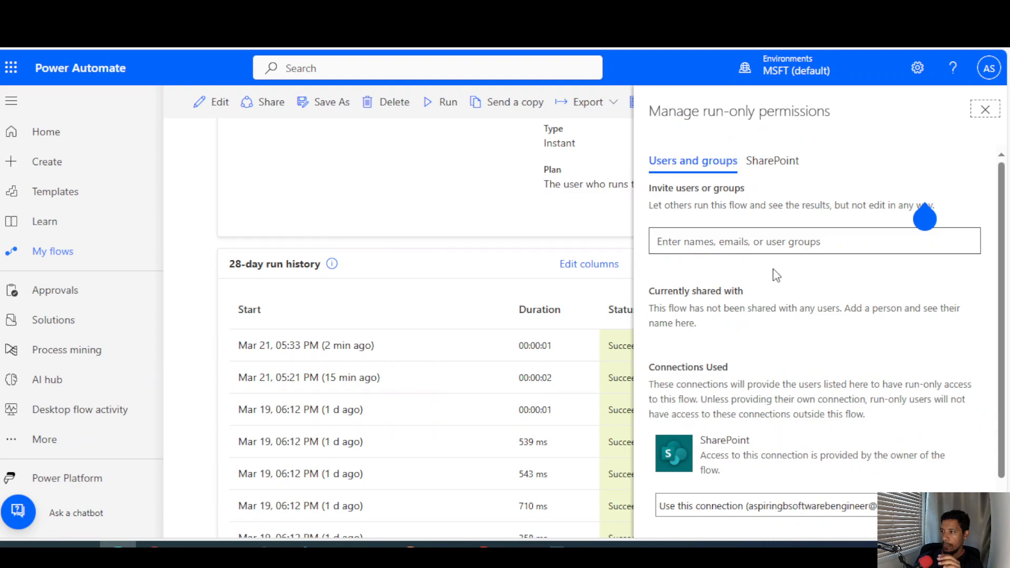
scroll(695, 299, down, 2)
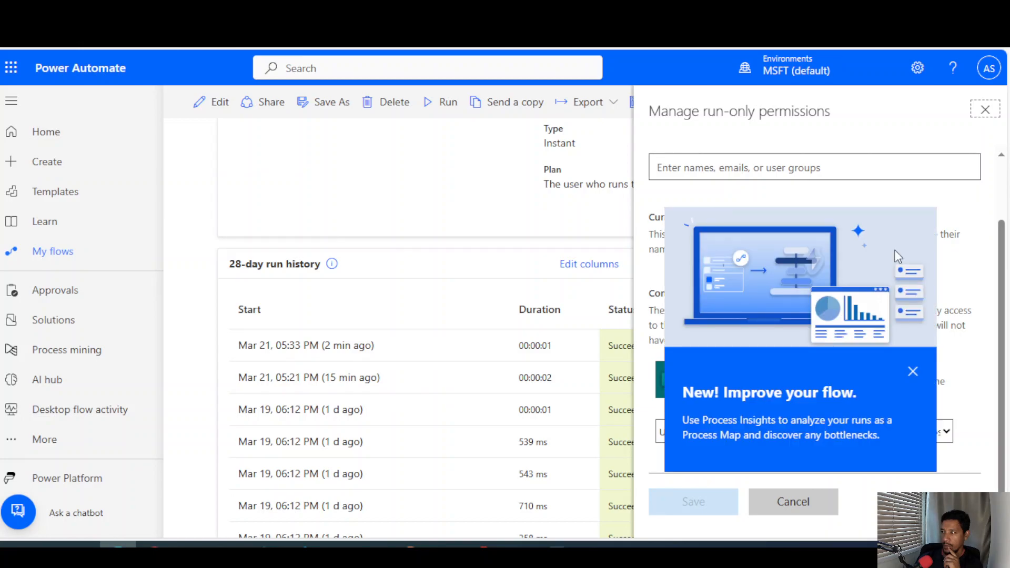
click(913, 371)
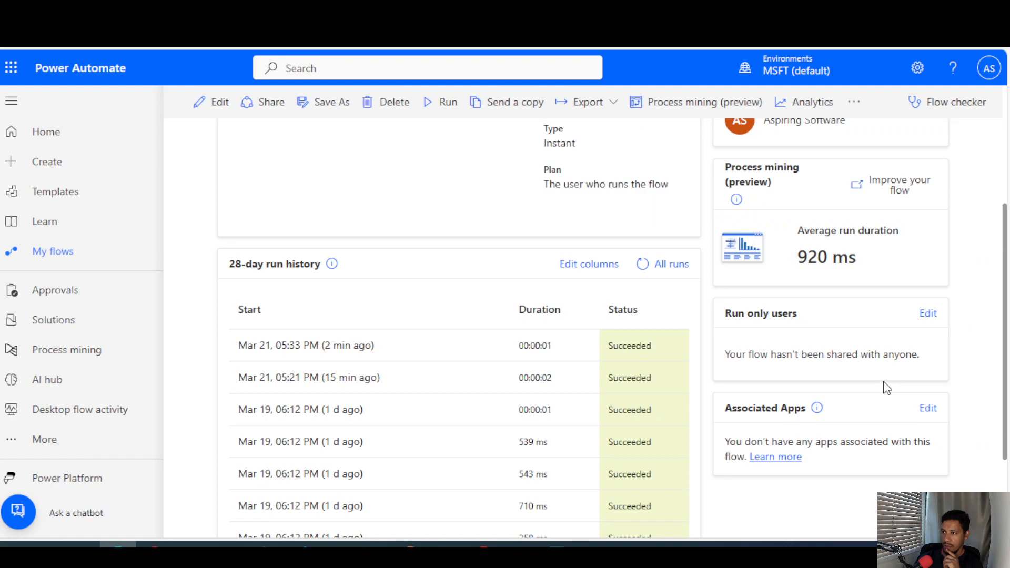
click(927, 316)
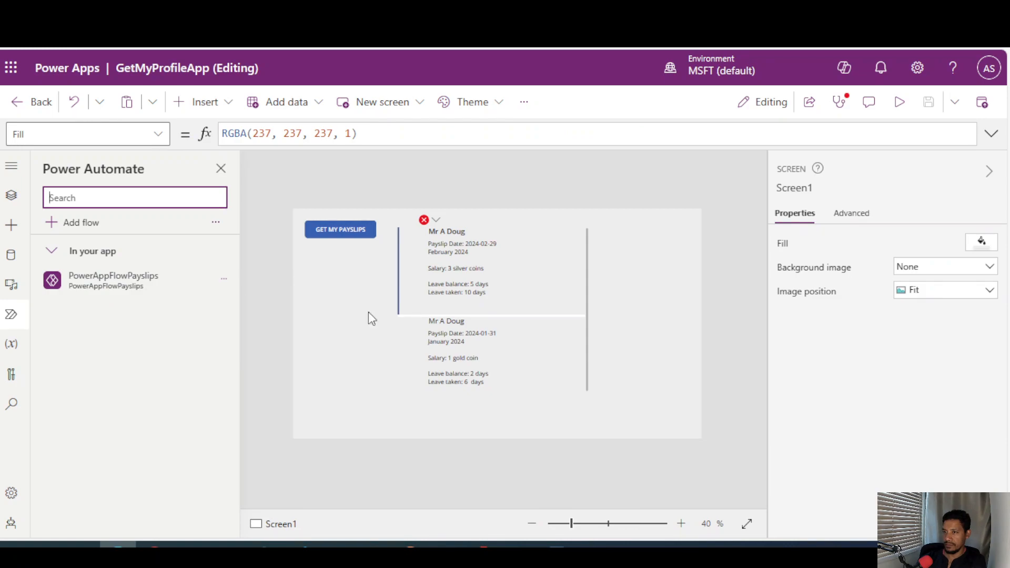
In the Power Apps editor, read the App object's OnStart formula and the GET MY PAYSLIPS button's OnSelect formula.
click(9, 196)
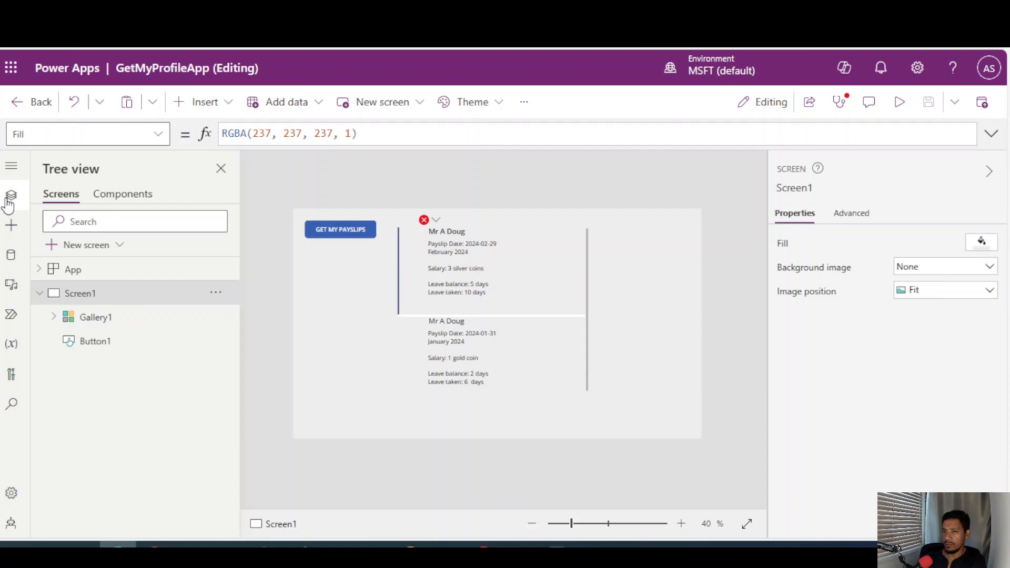
click(73, 269)
click(85, 134)
click(94, 375)
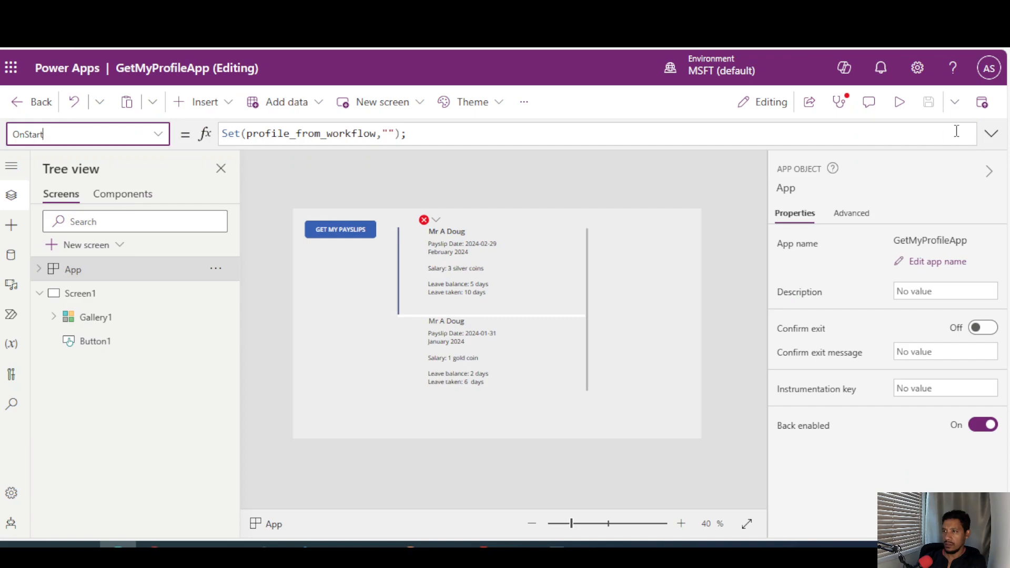
click(321, 138)
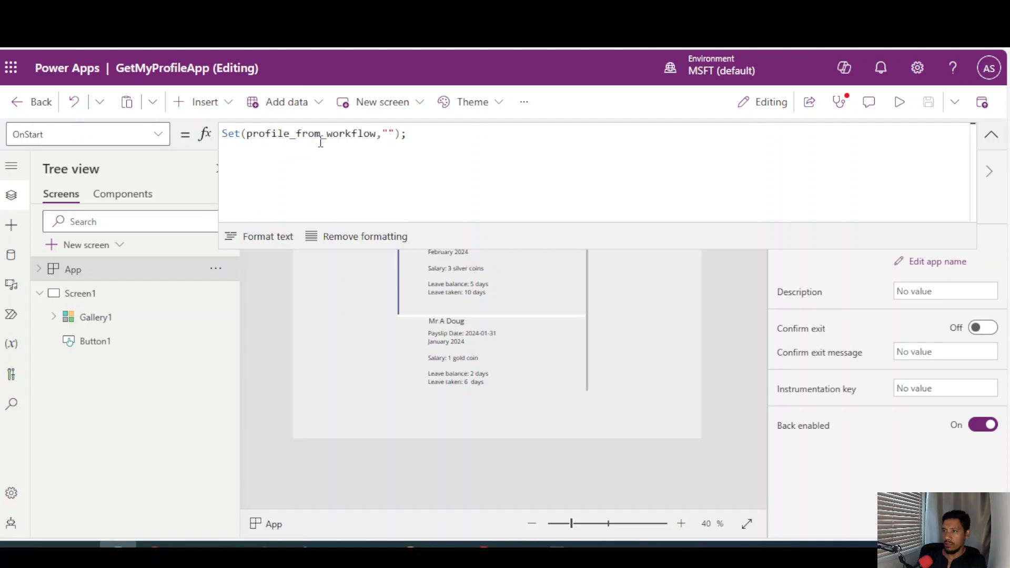
click(324, 235)
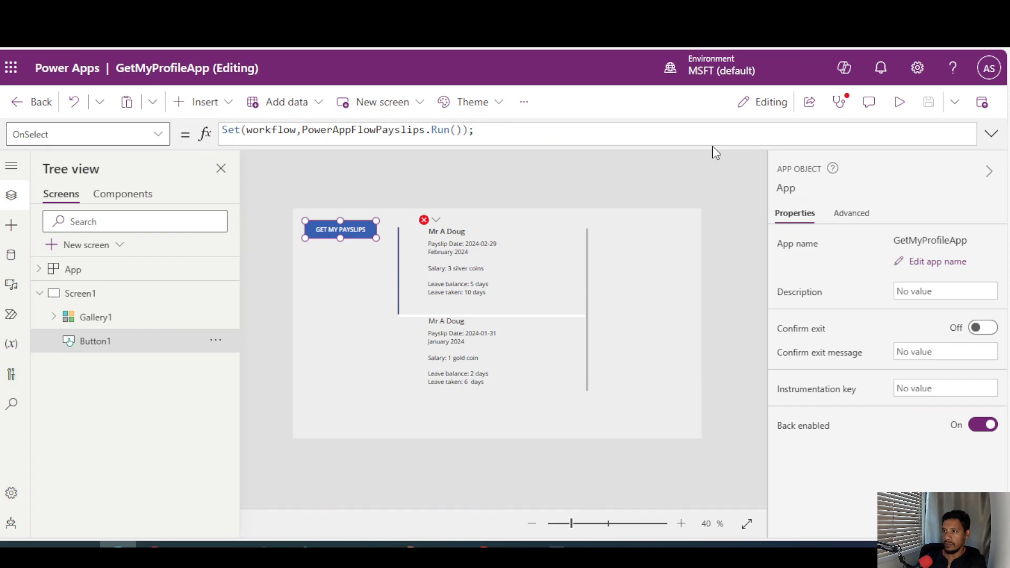
click(991, 135)
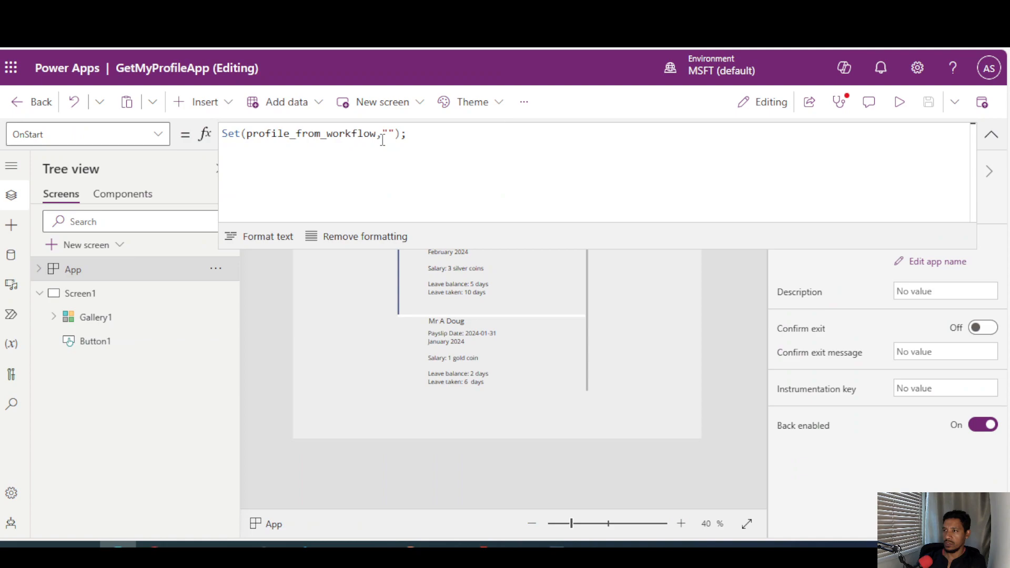
click(137, 318)
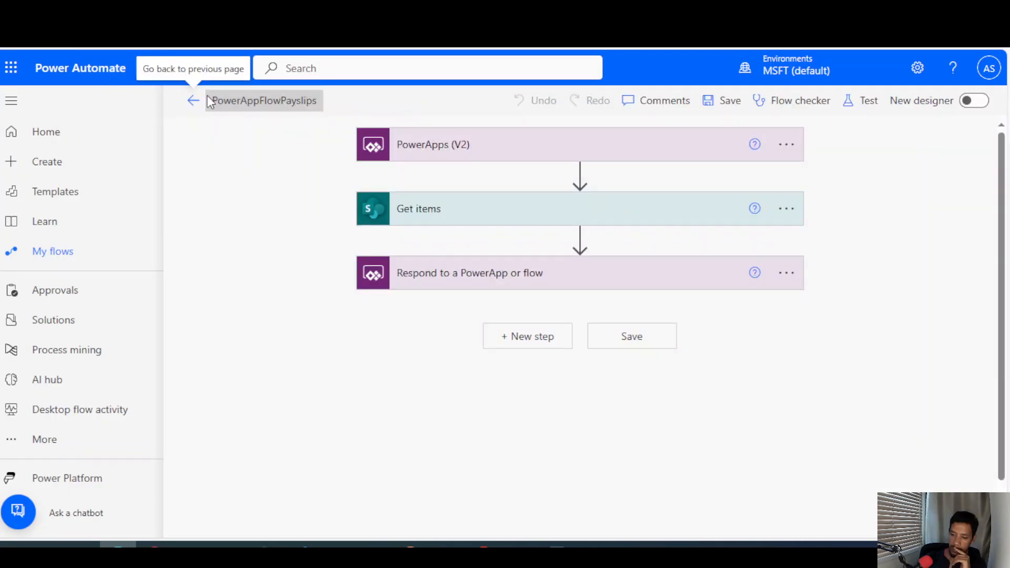
Check the flow's response action, and view the full contents of the payslips_json global variable in Power Apps.
click(405, 275)
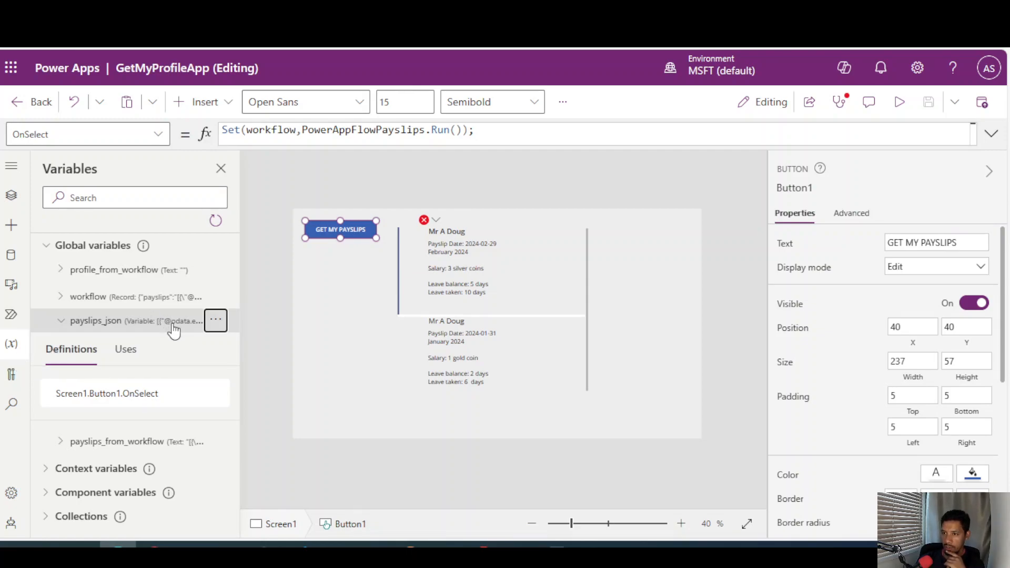
click(216, 320)
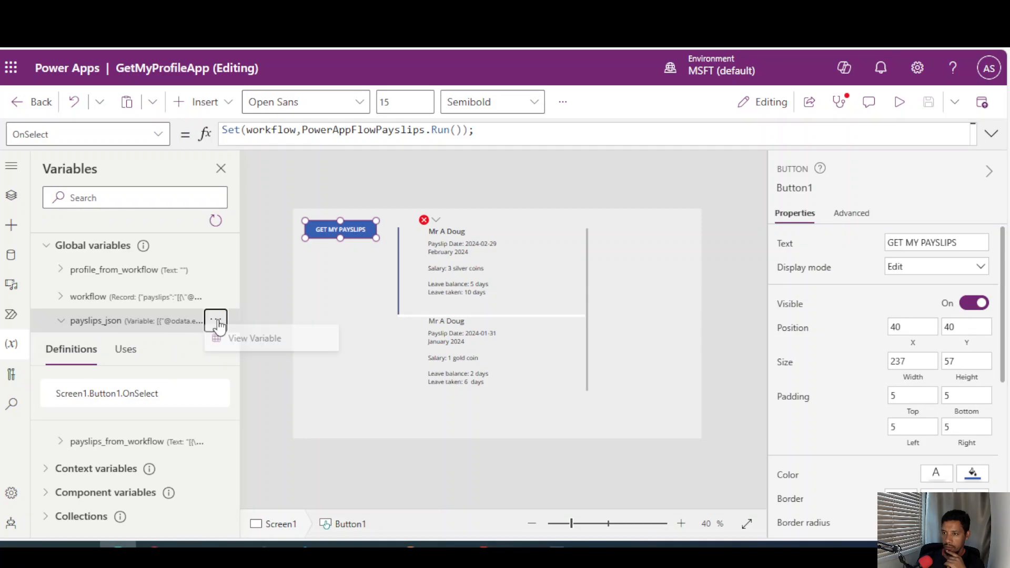
click(257, 346)
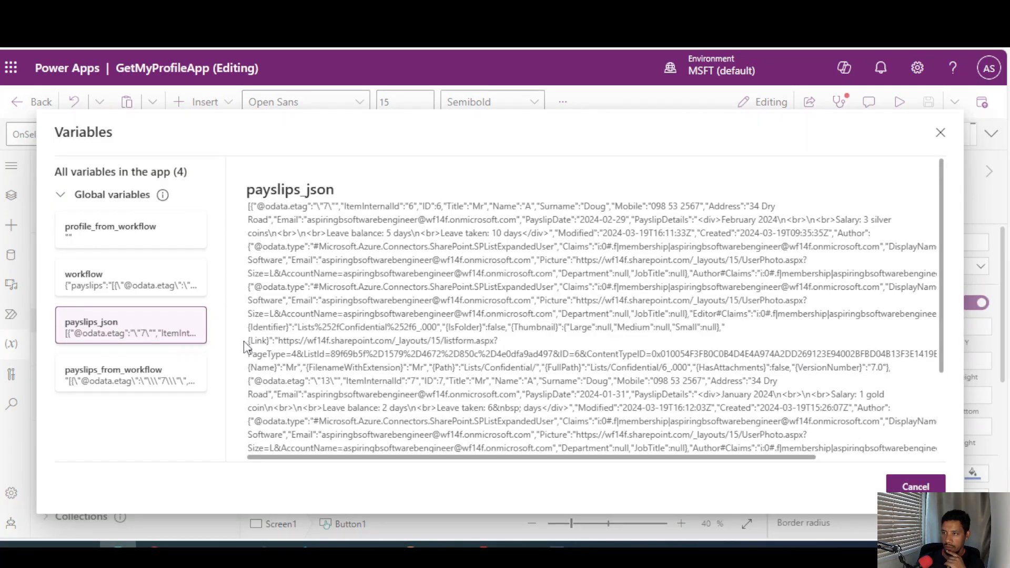
scroll(400, 329, down, 3)
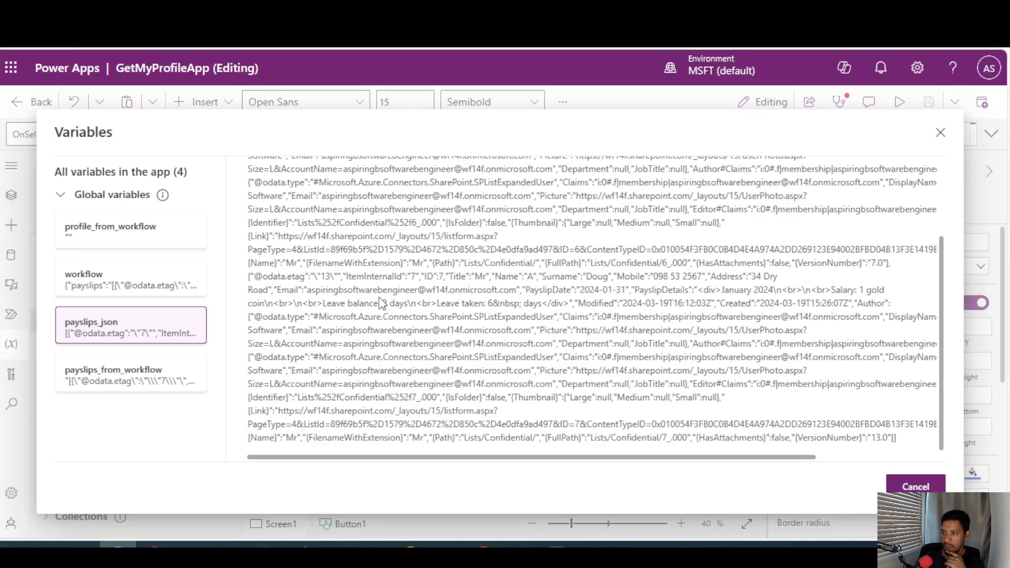
scroll(414, 329, up, 3)
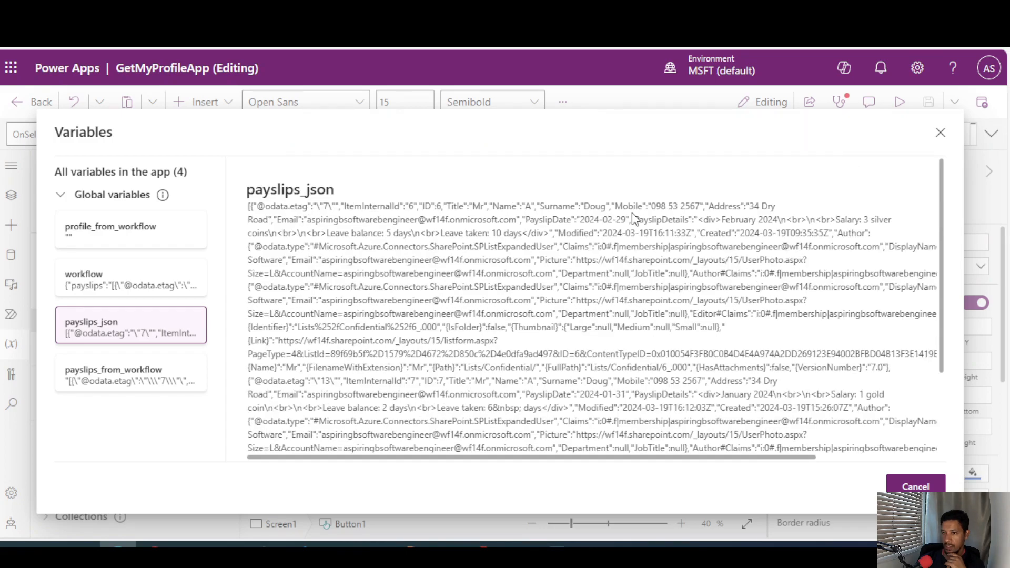
click(940, 135)
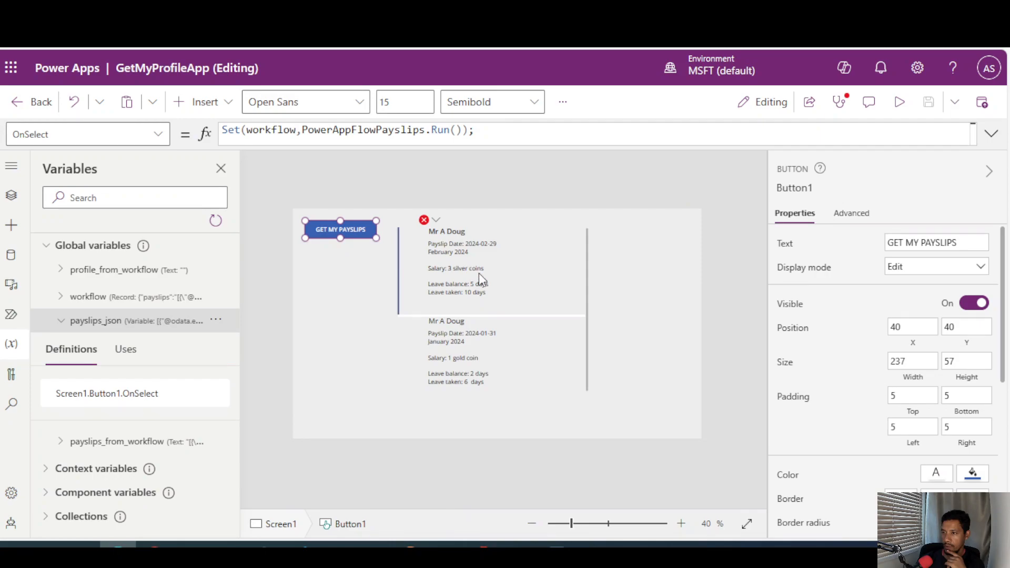
Inspect Gallery1's Items formula and expand the gallery to show its child controls.
click(11, 196)
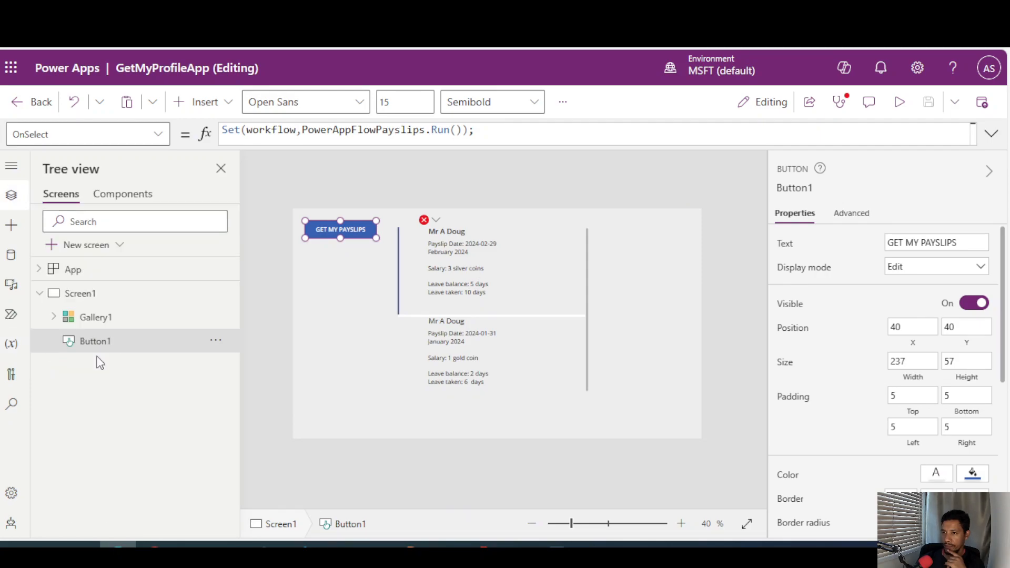
click(93, 318)
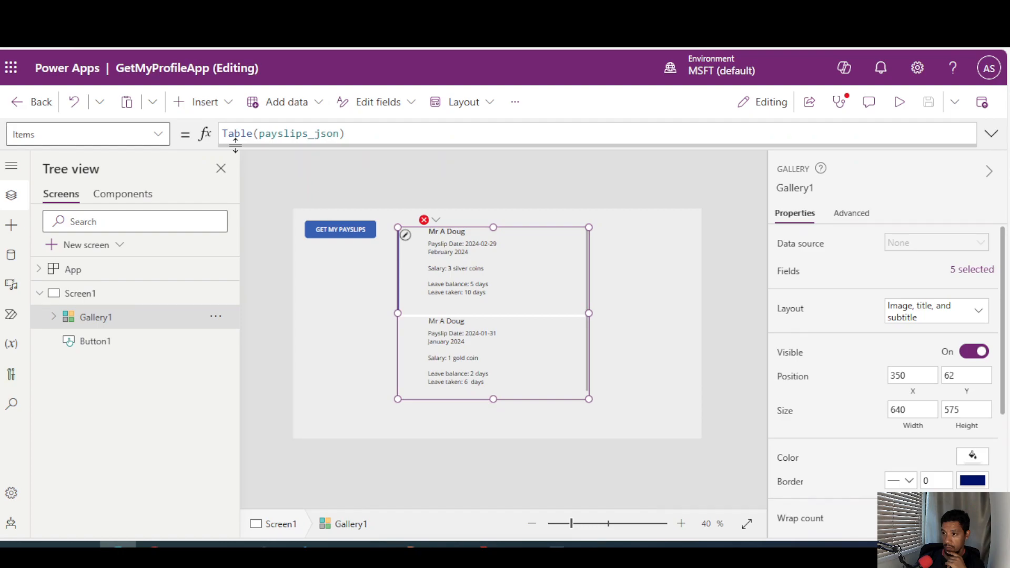
click(54, 316)
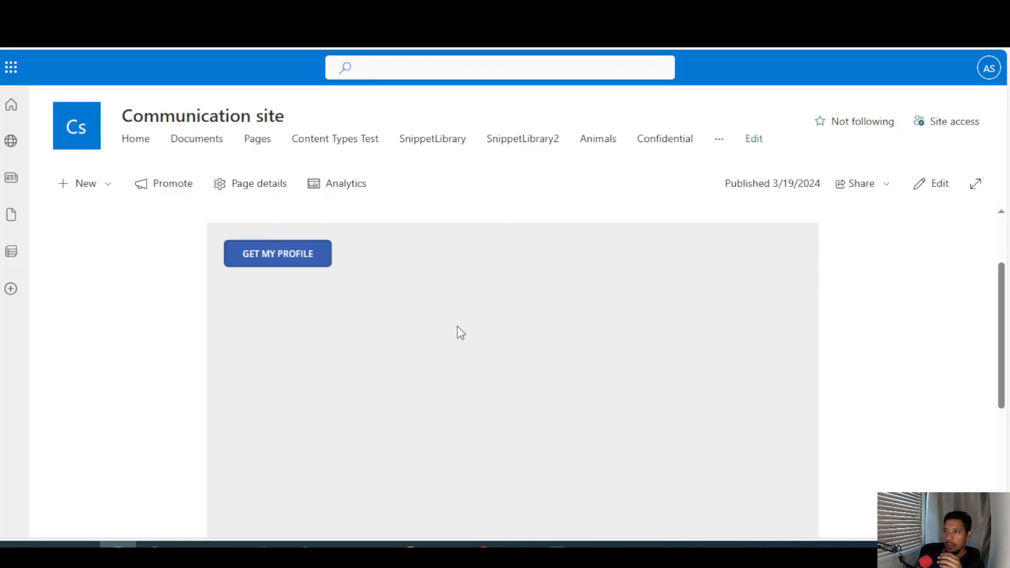
Switch to the SharePoint Communication site page and run GET MY PROFILE in the embedded app.
scroll(436, 286, down, 1)
scroll(436, 286, up, 1)
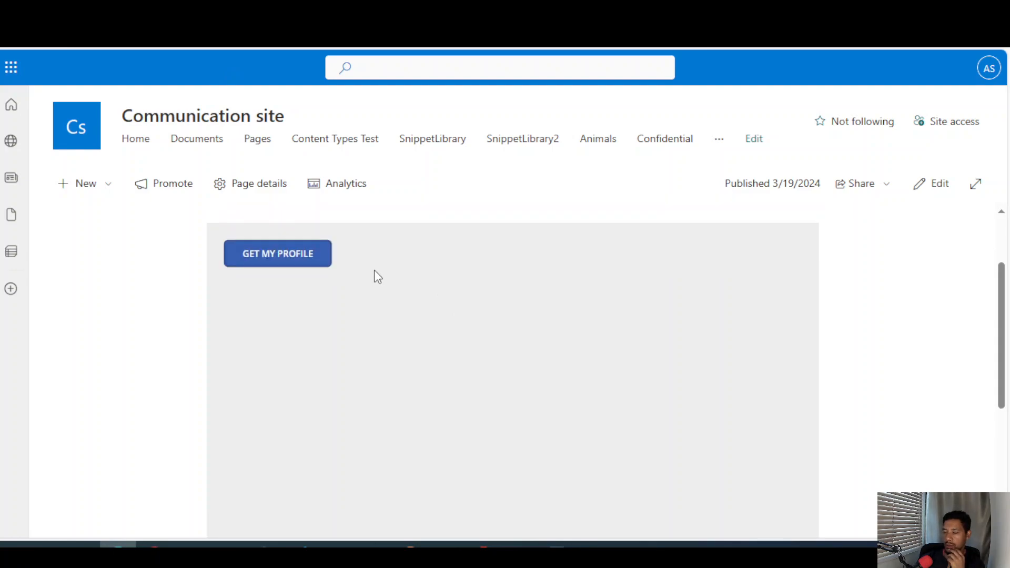
click(284, 256)
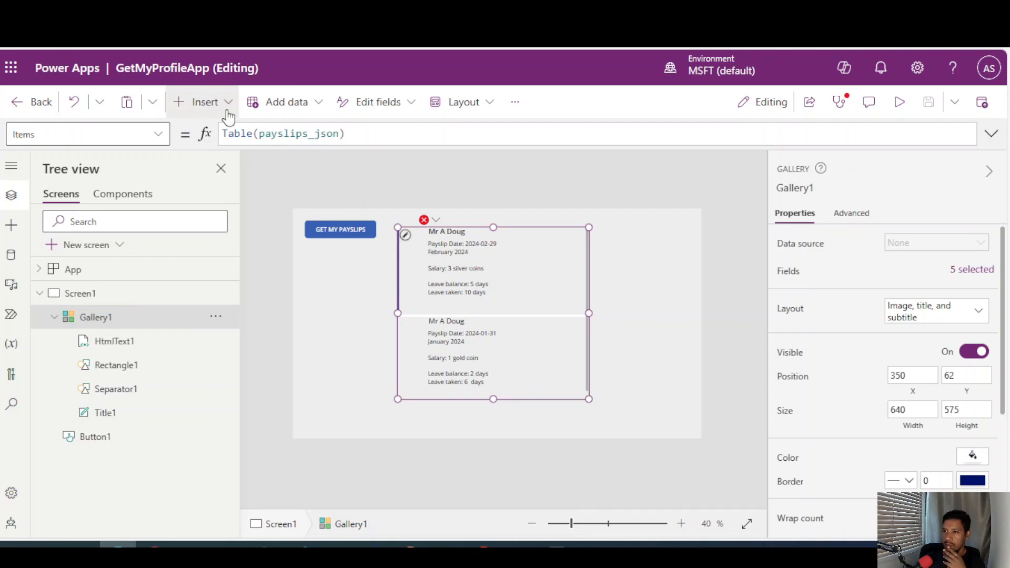
Back in the Power Apps editor, insert a text label with font size 22 below the GET MY PAYSLIPS button on Screen1.
click(266, 164)
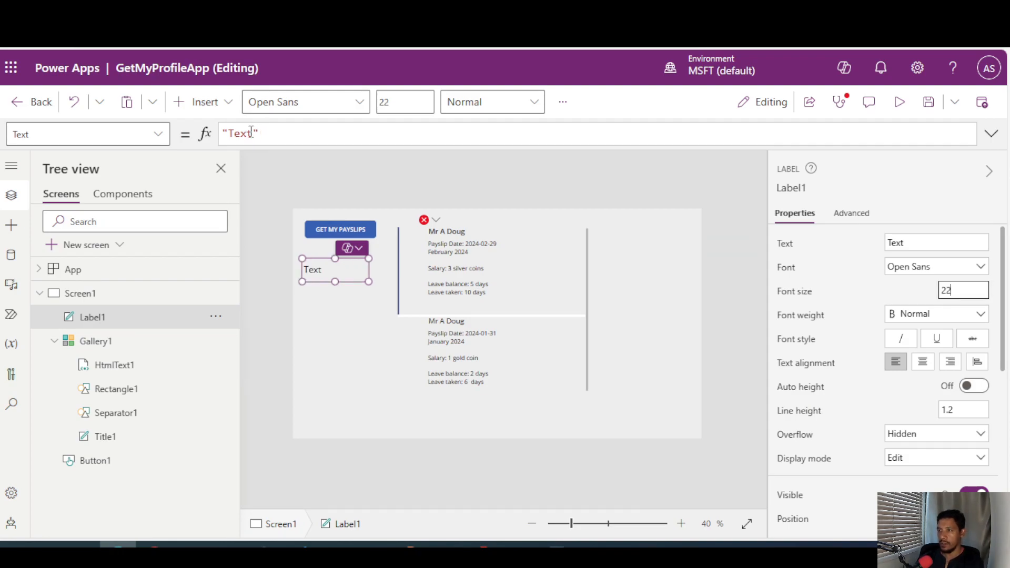
Replace Label1's default text with the formula User().Email.
drag(272, 140, 221, 134)
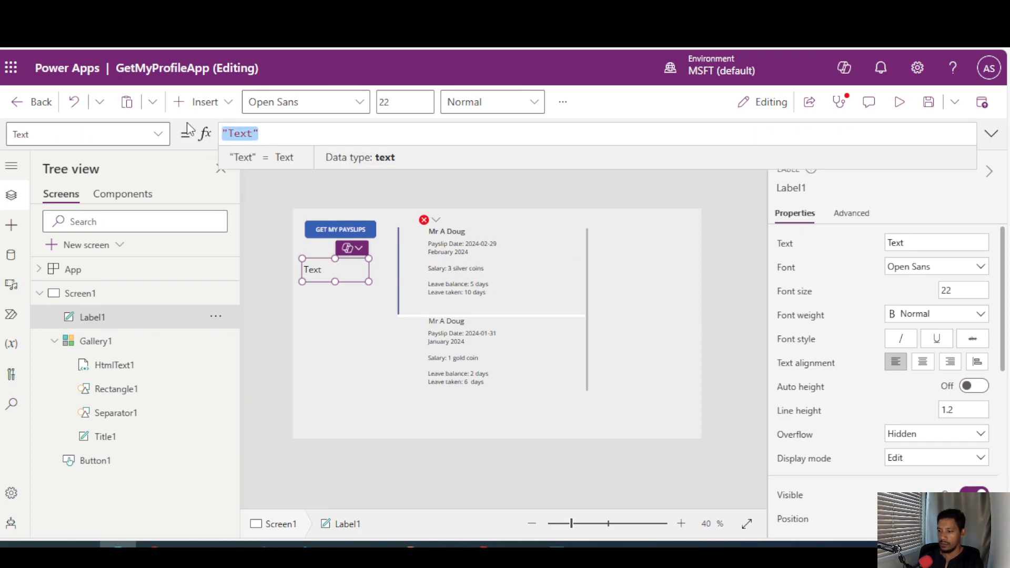
text(Ue)
key(BackSpace)
text(ser(00)
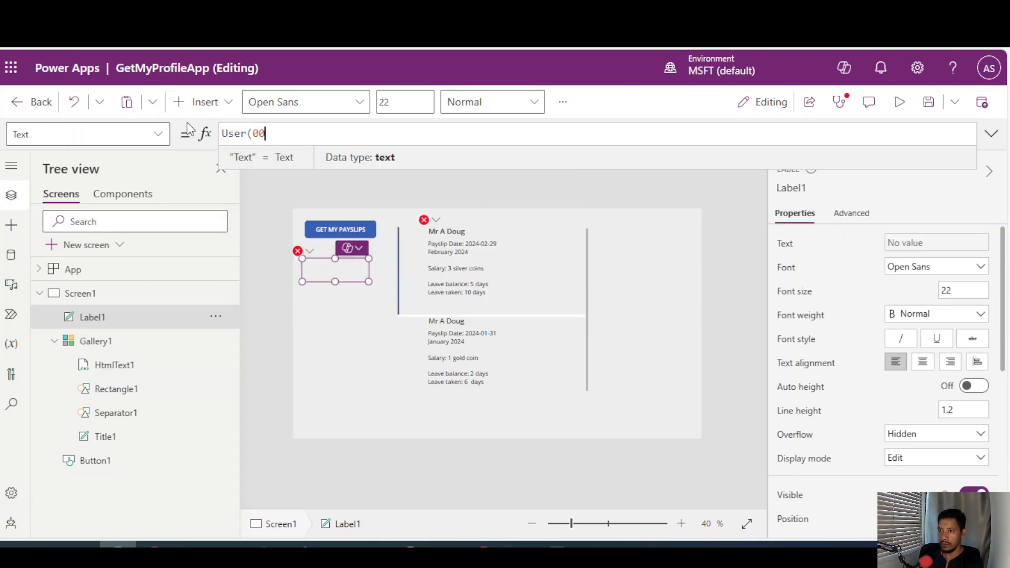
key(BackSpace)
key(BackSpace)
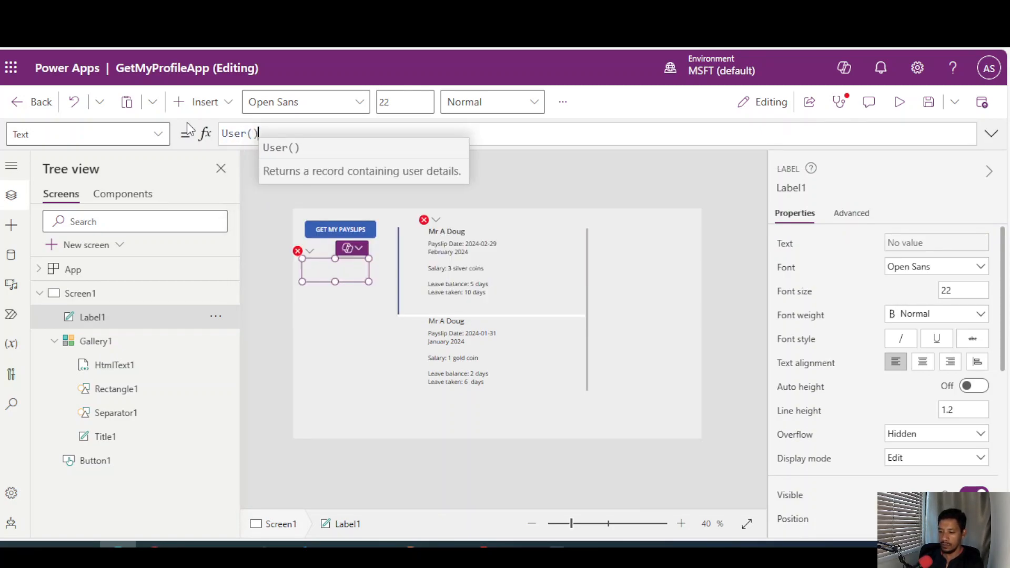
text().e)
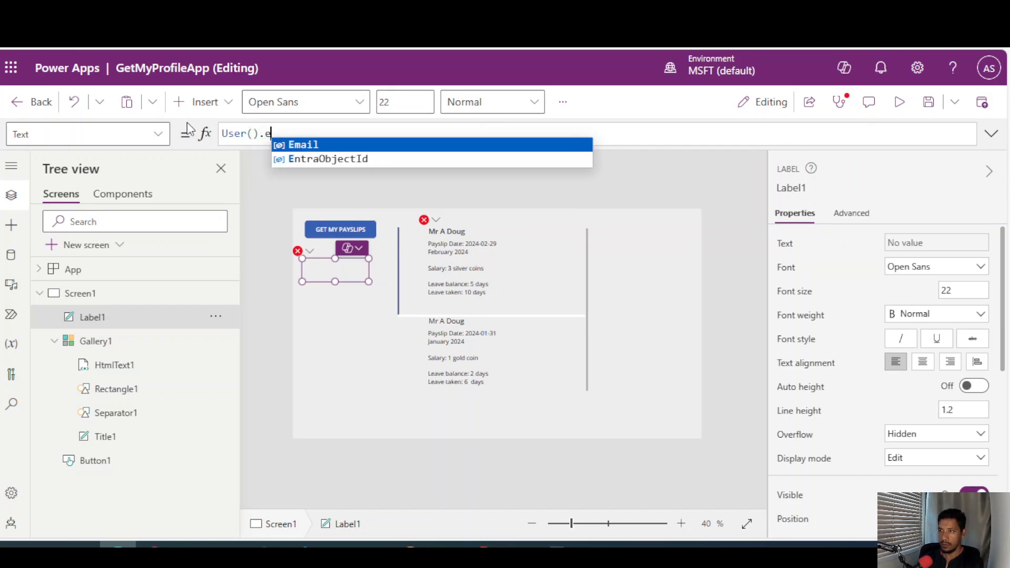
key(Tab)
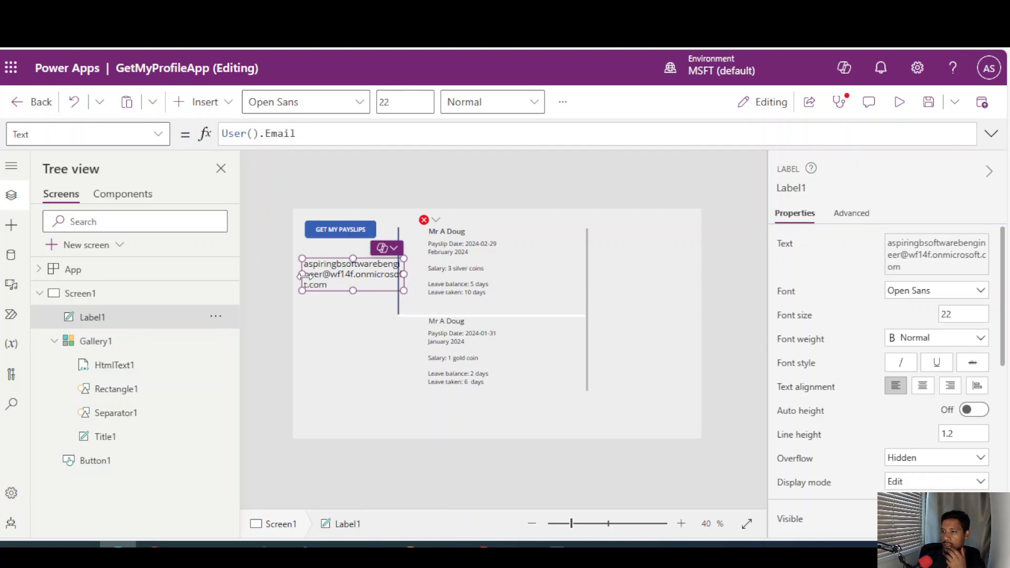
Move Label1 below the payslip gallery at the lower edge of Screen1 and widen it so the email address fits on one line.
drag(302, 275, 293, 274)
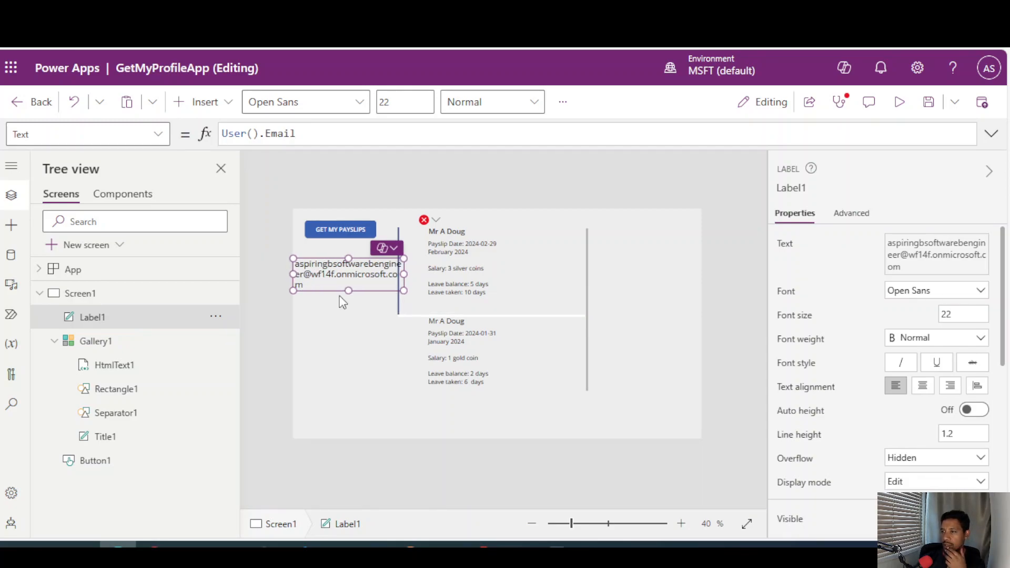
drag(348, 291, 351, 339)
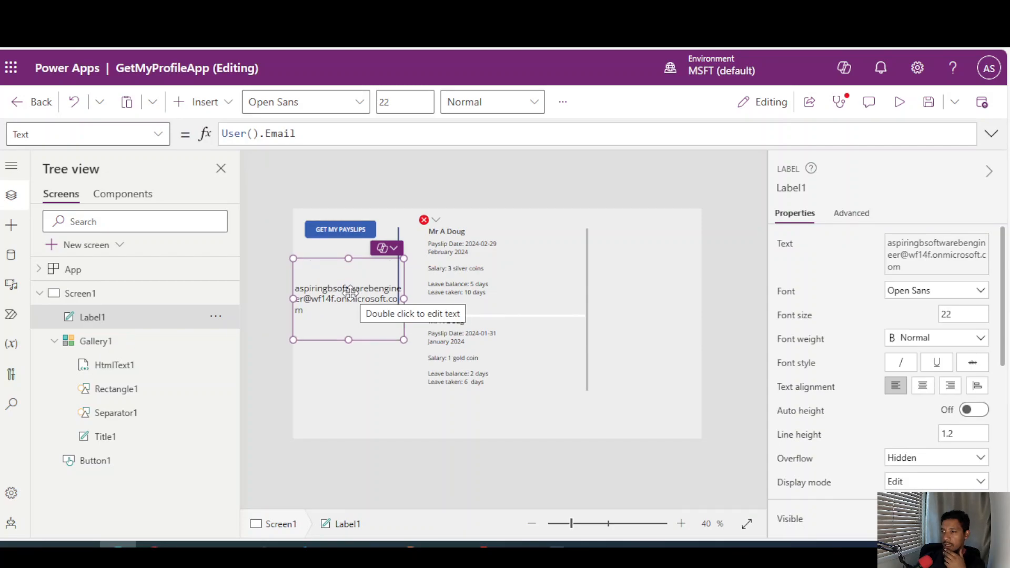
drag(350, 291, 352, 389)
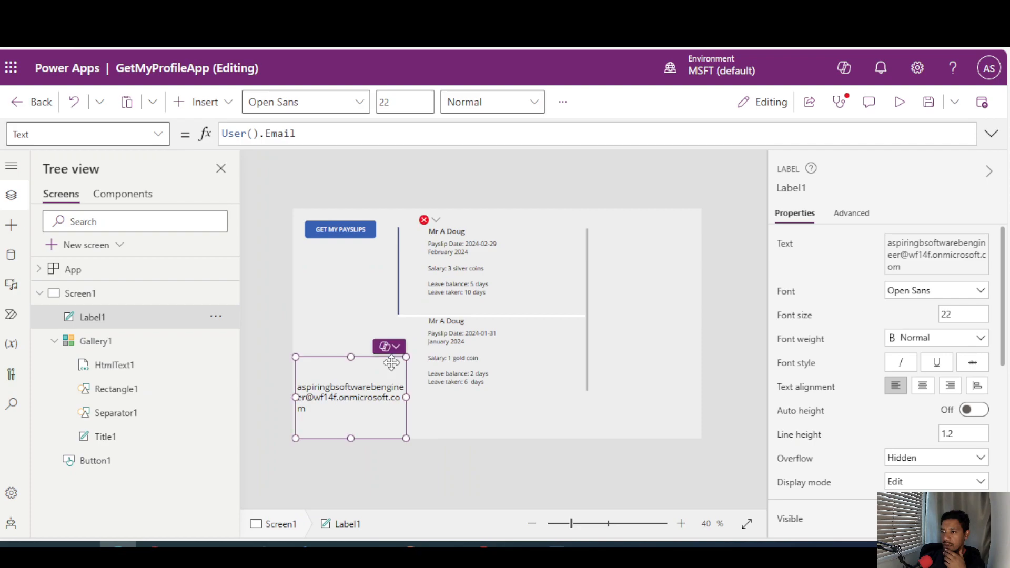
drag(404, 359, 546, 392)
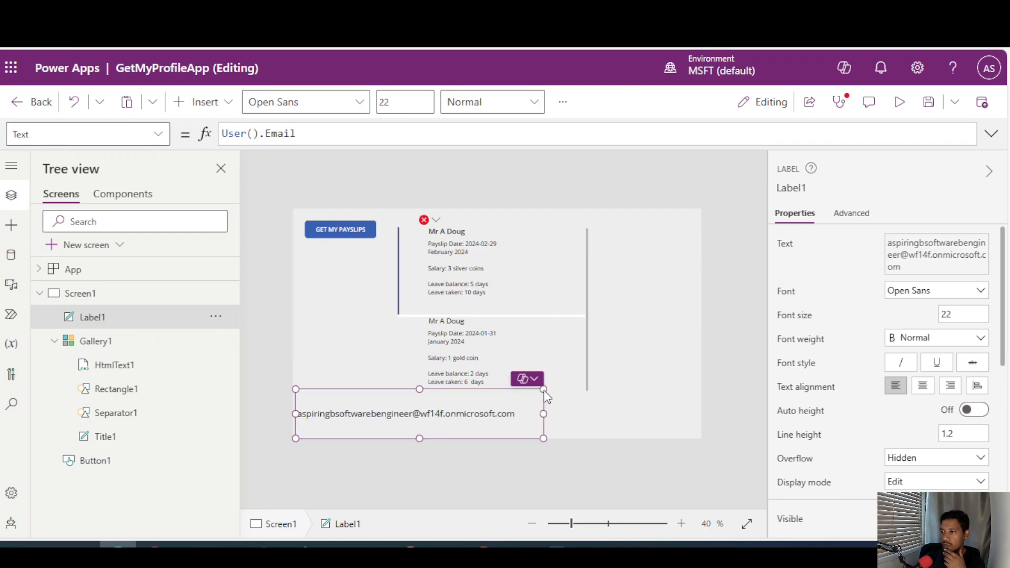
drag(547, 397, 549, 398)
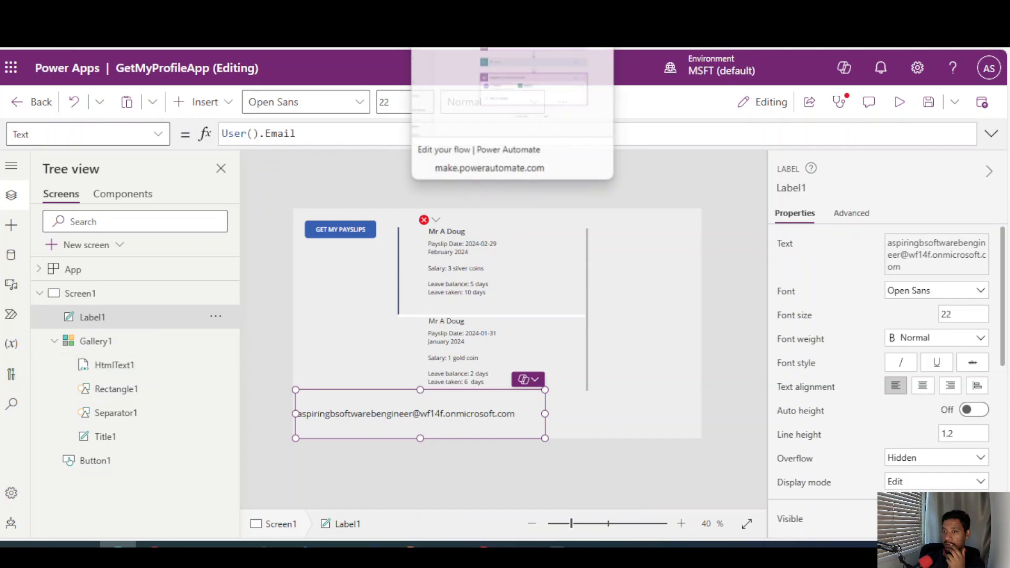
Switch to the SharePoint Confidential list and check the Email column of its last records against the signed-in user's email.
click(458, 10)
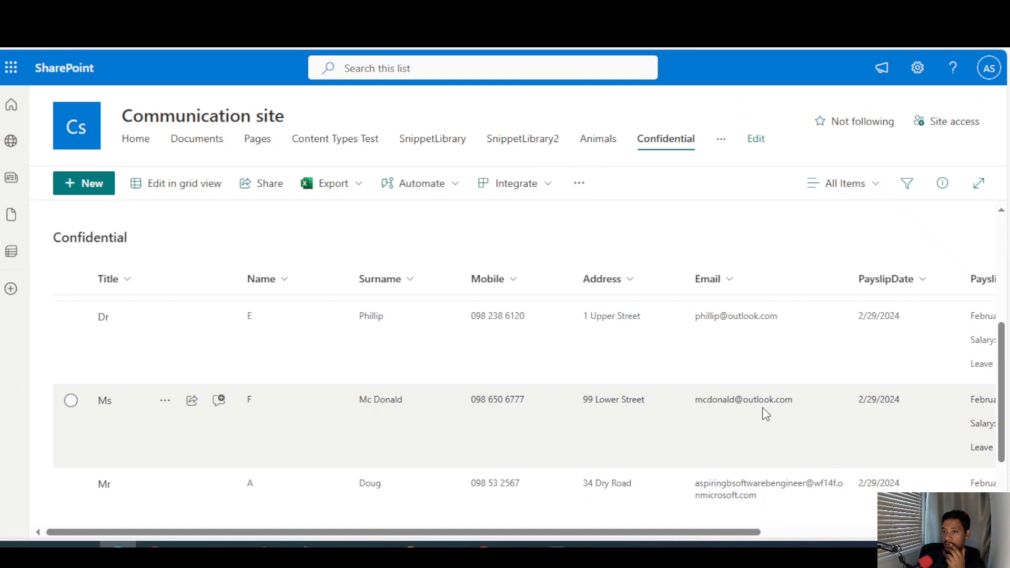
scroll(737, 327, down, 2)
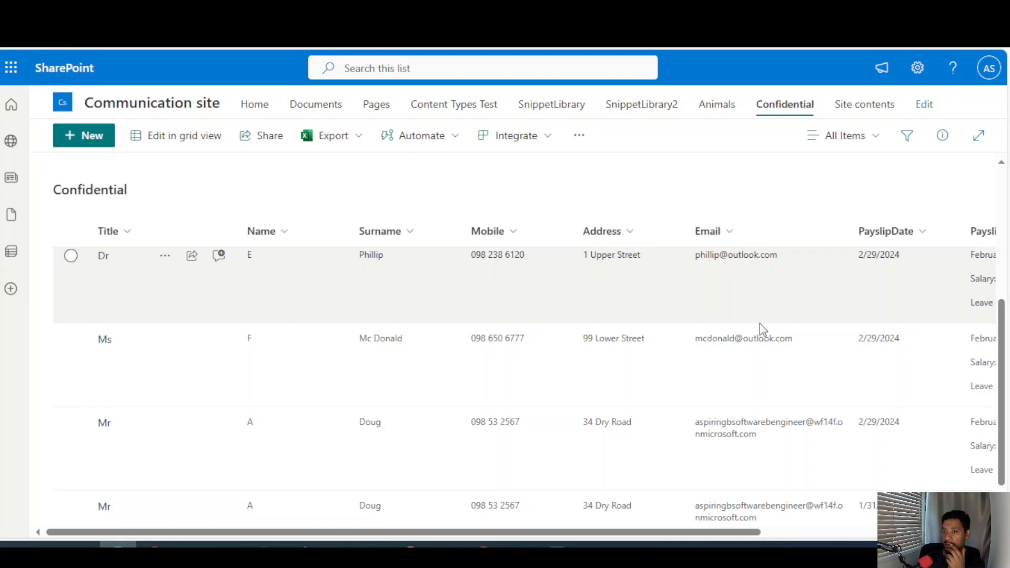
scroll(738, 401, down, 1)
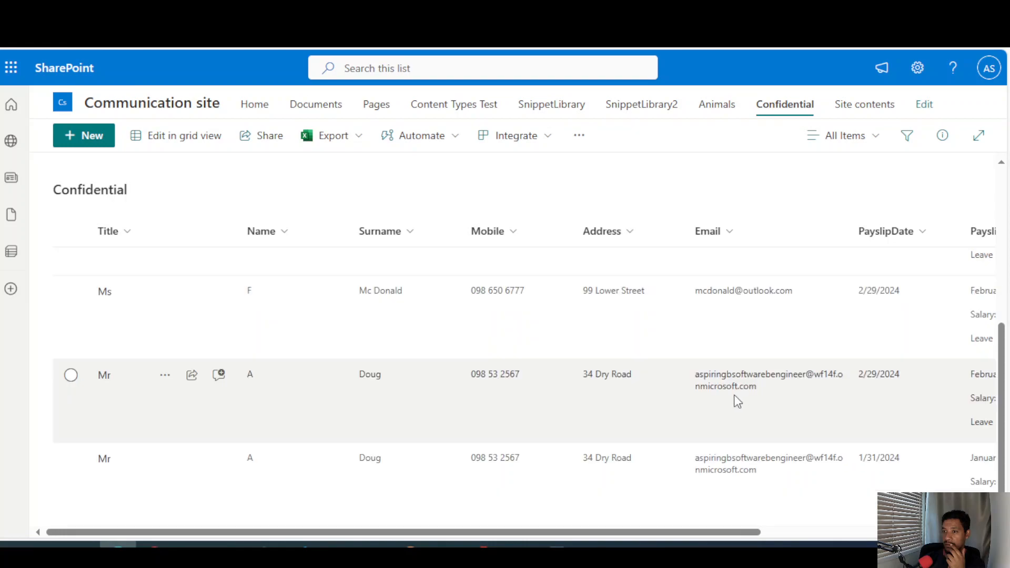